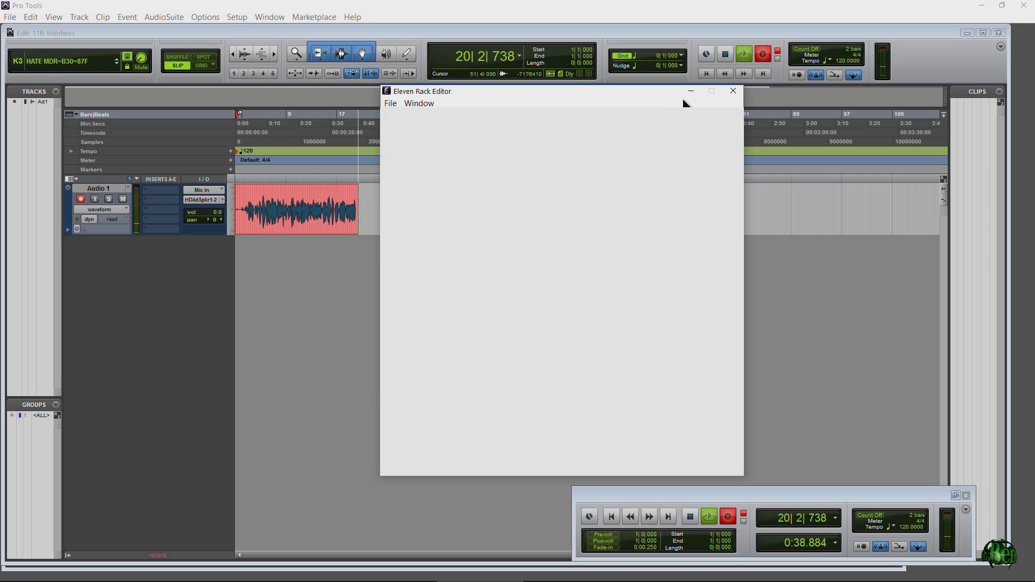
- Minimize the Eleven Rack Editor window, then restore it from the taskbar
left_click(689, 93)
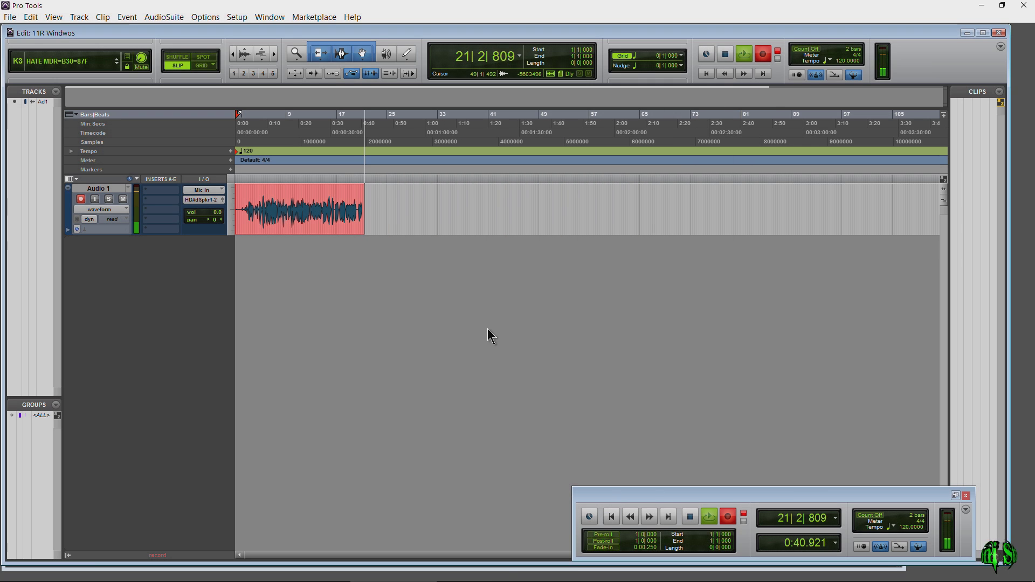
left_click(489, 578)
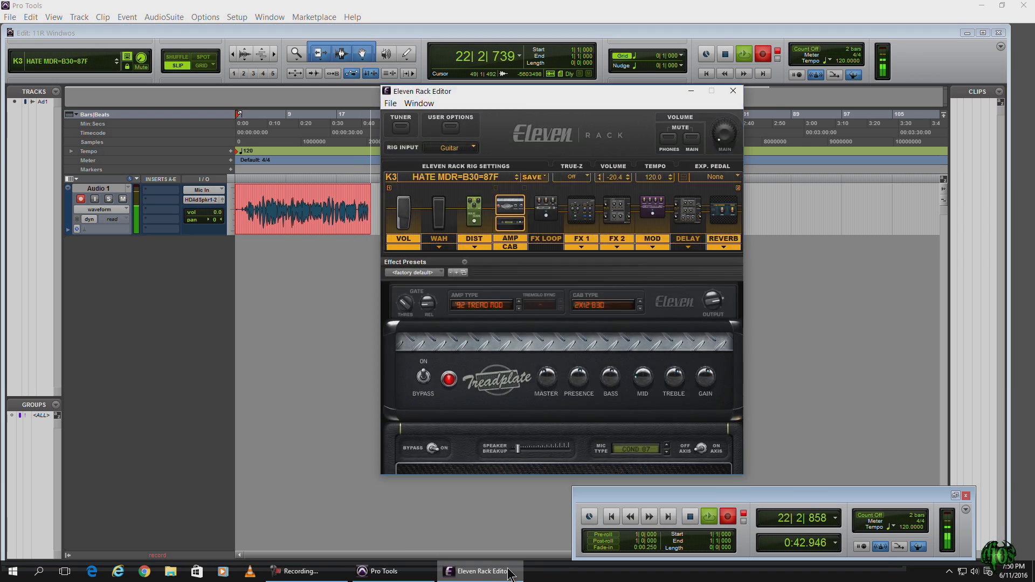
- Minimize the Eleven Rack Editor again and scroll the Avid article down to its preference-deletion steps
left_click(691, 93)
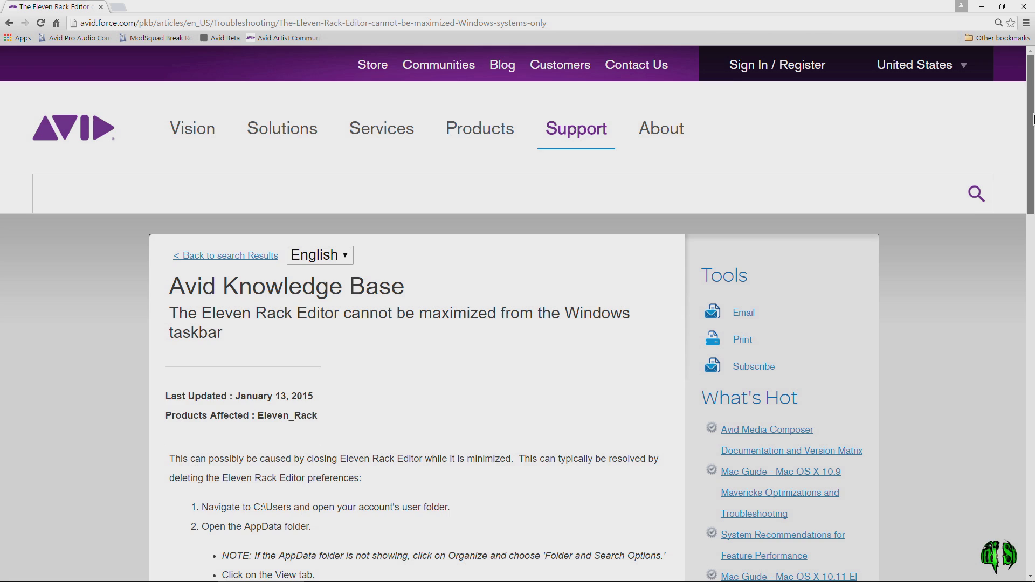
scroll(1033, 133, "down", 2)
left_click_drag(1032, 134, 1033, 186)
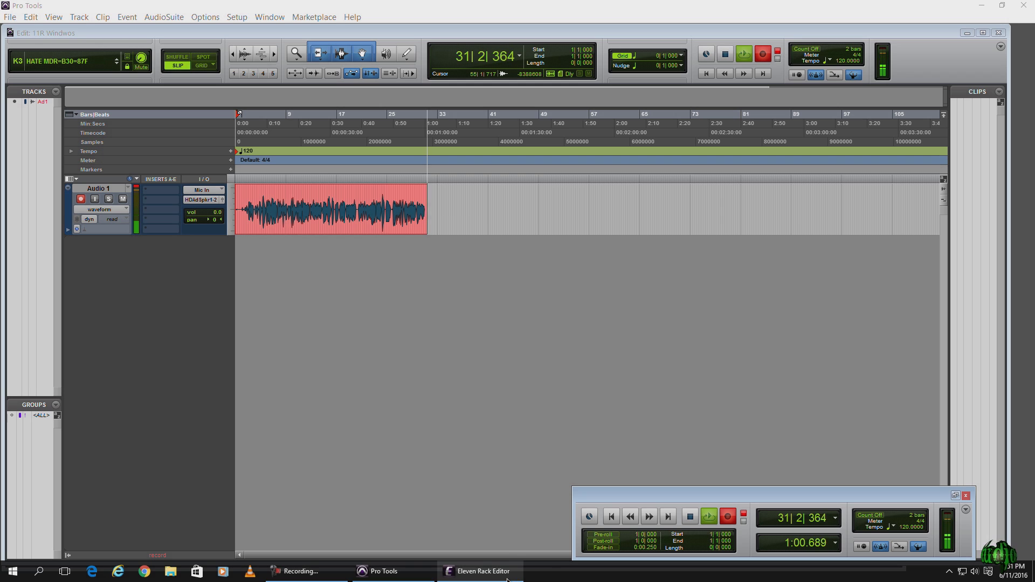
- Restore the Eleven Rack Editor window from its taskbar preview, then launch File Explorer
mouse_move(507, 578)
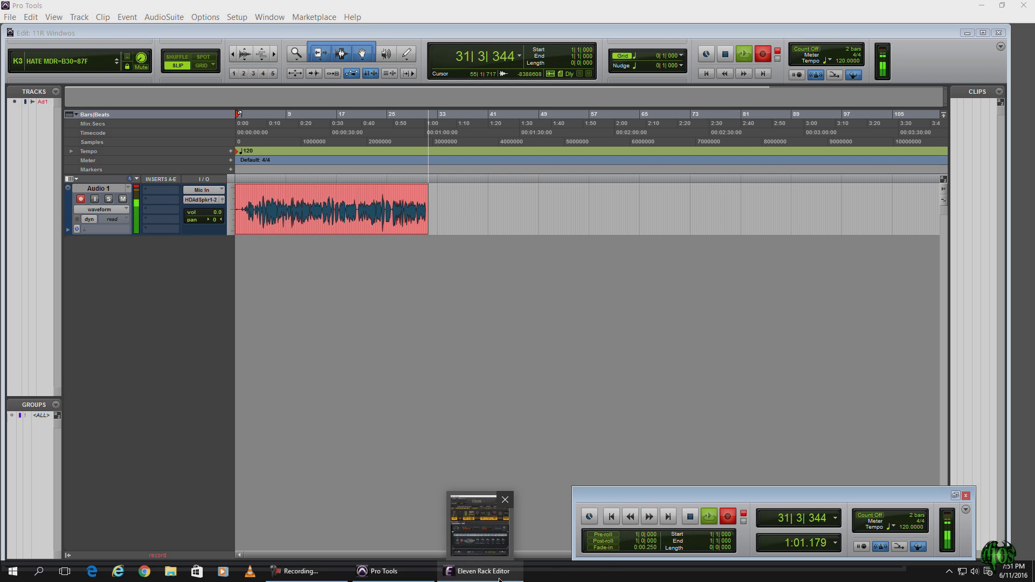
right_click(499, 502)
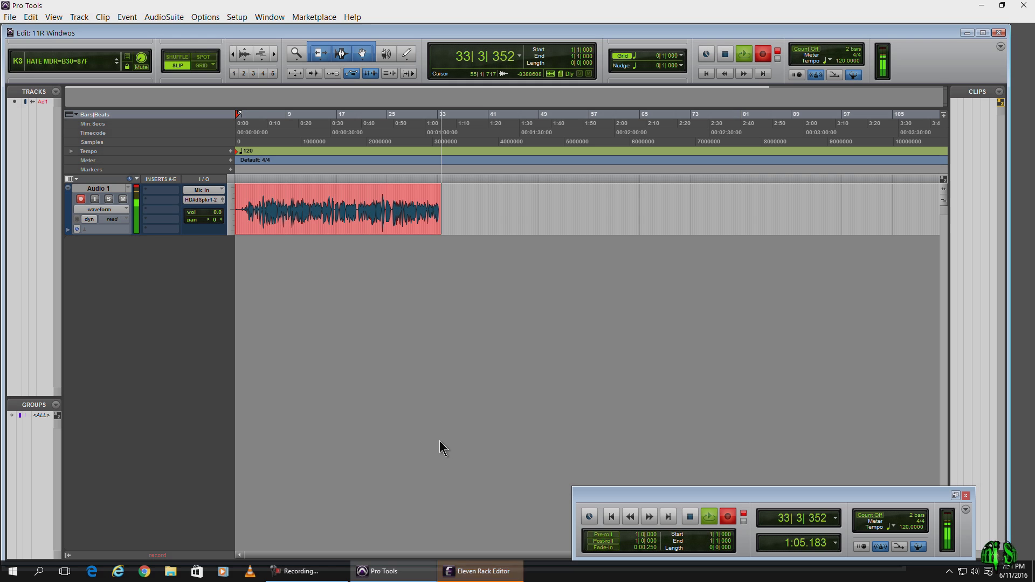
left_click(483, 572)
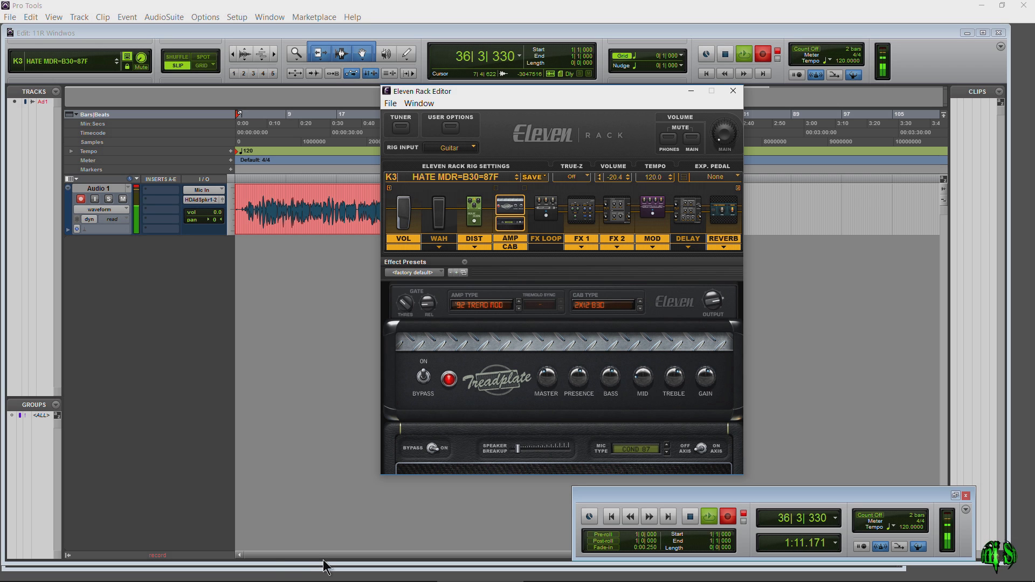
left_click(173, 571)
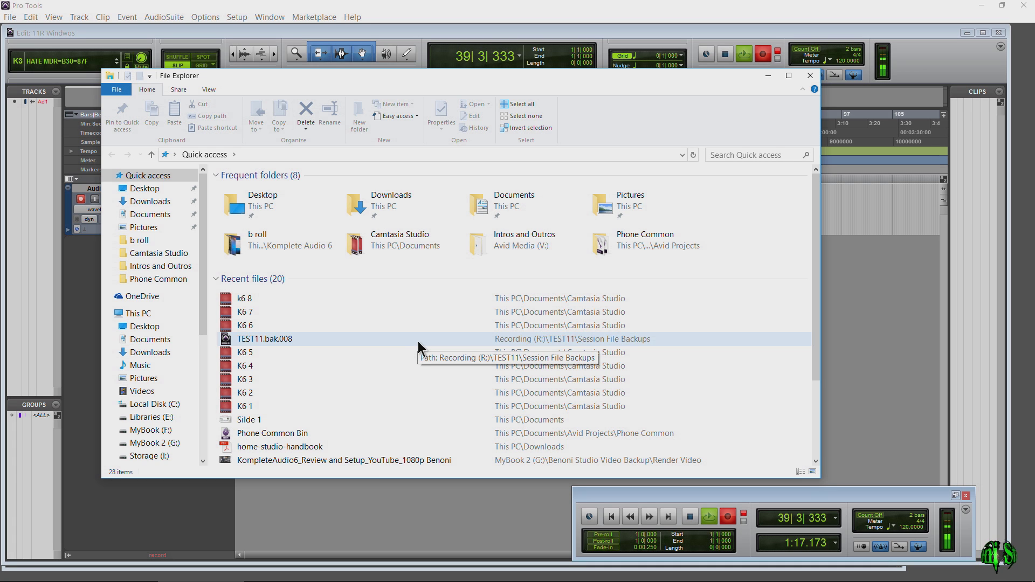
- Navigate This PC > Local Disk (C:) > Users into the user's profile folder
left_click(124, 316)
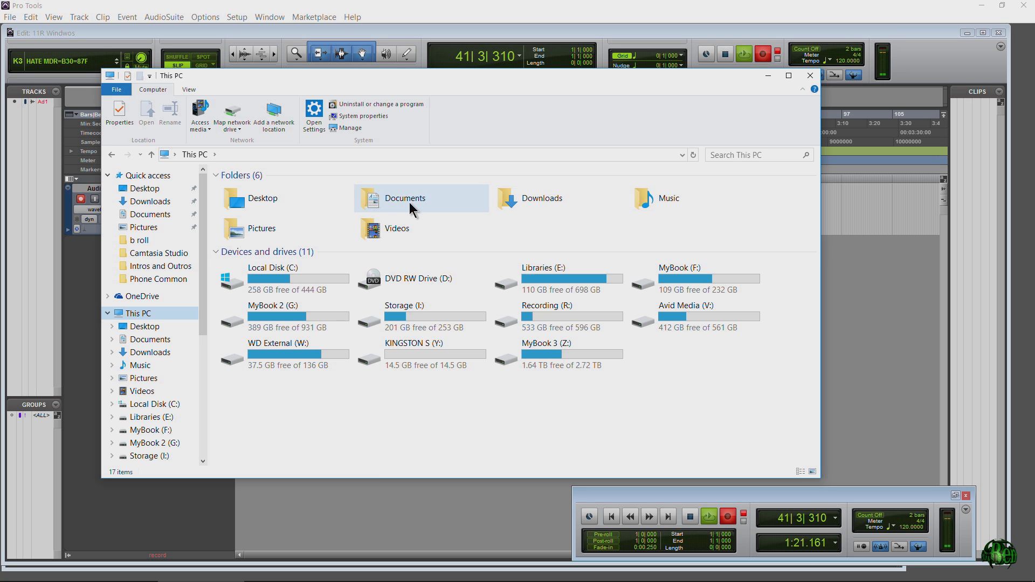
double_click(268, 281)
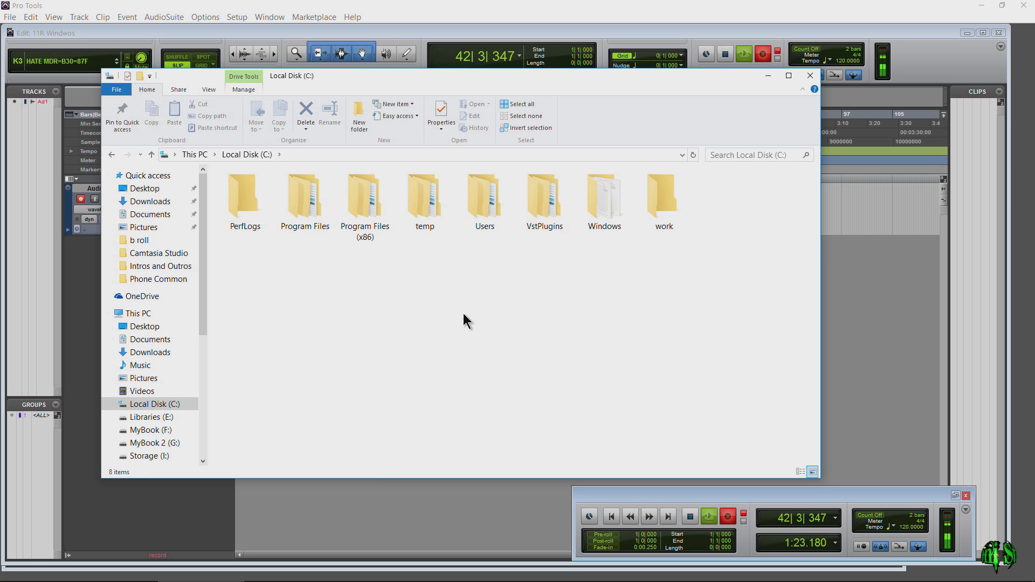
double_click(486, 231)
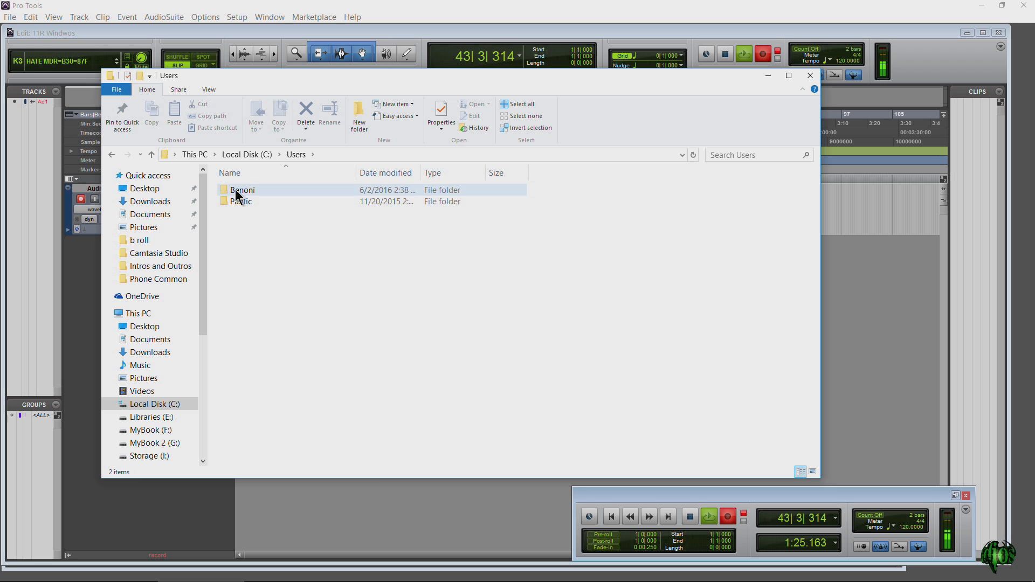
double_click(243, 192)
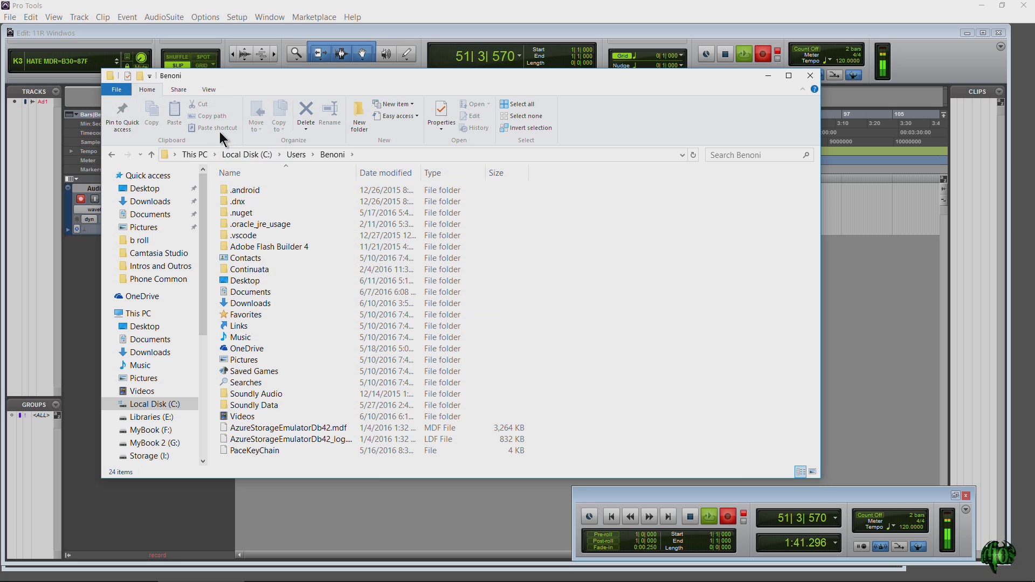
left_click(208, 91)
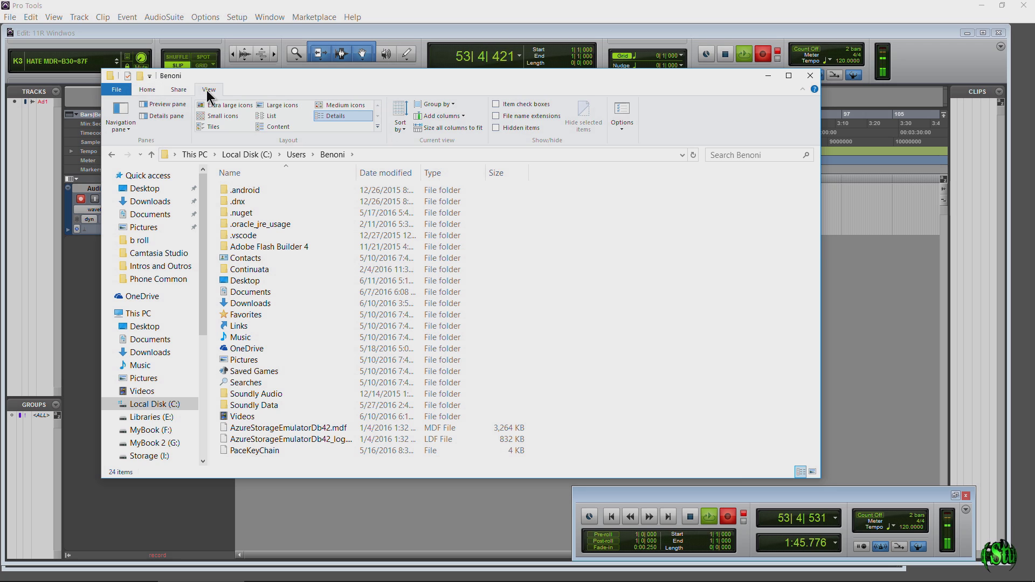
- Show hidden items and drill into AppData > Roaming > Avid > Eleven Rack Editor
left_click(497, 127)
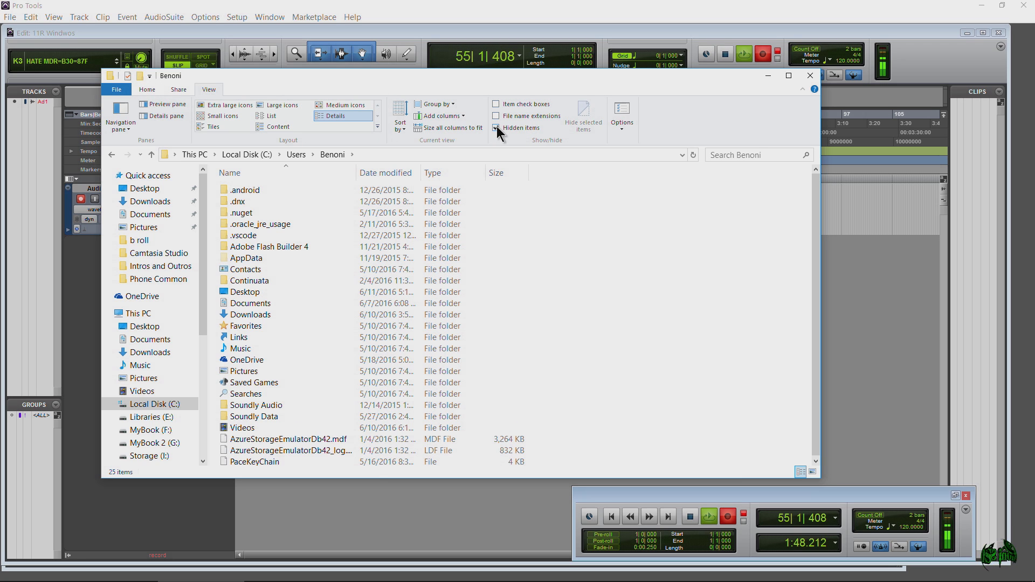
double_click(250, 259)
left_click(244, 214)
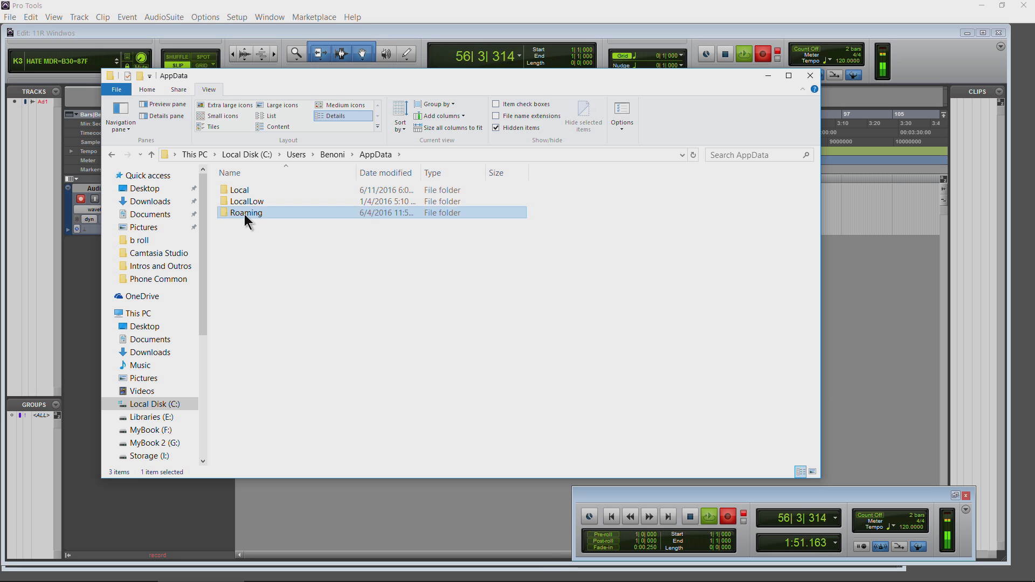
double_click(244, 215)
double_click(240, 225)
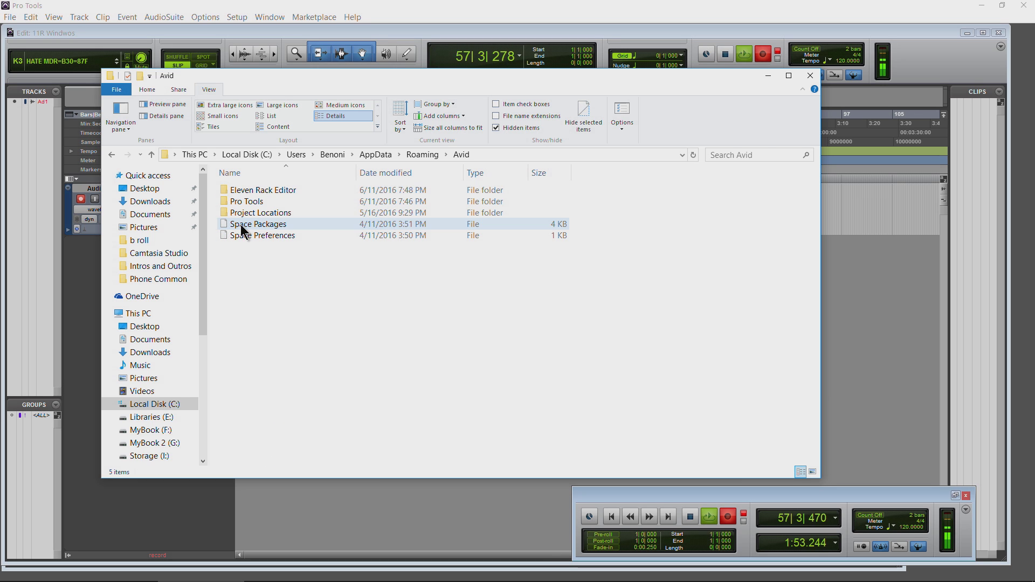
left_click(252, 189)
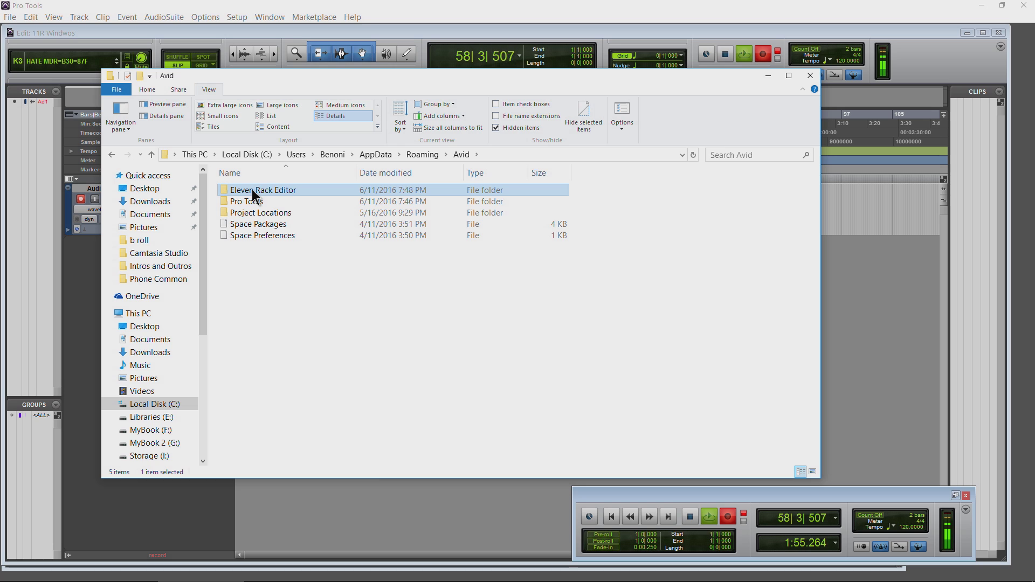
double_click(252, 189)
- Return to the Avid folder and close the Eleven Rack Editor window
left_click_drag(243, 233, 318, 186)
left_click(111, 155)
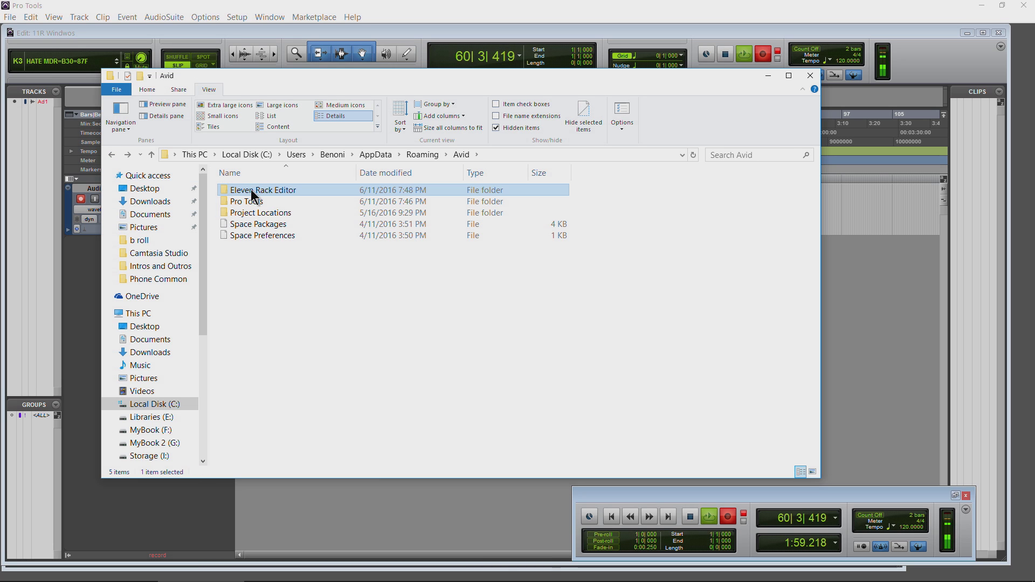
left_click(541, 572)
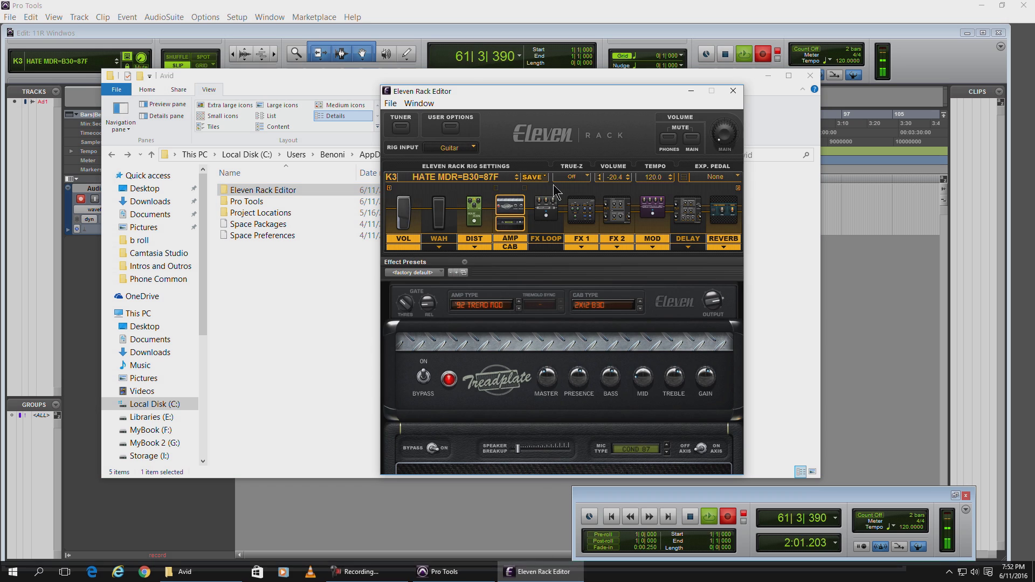
left_click(734, 92)
- Delete the Eleven Rack Editor folder from Avid and minimize Explorer and Pro Tools
left_click(418, 410)
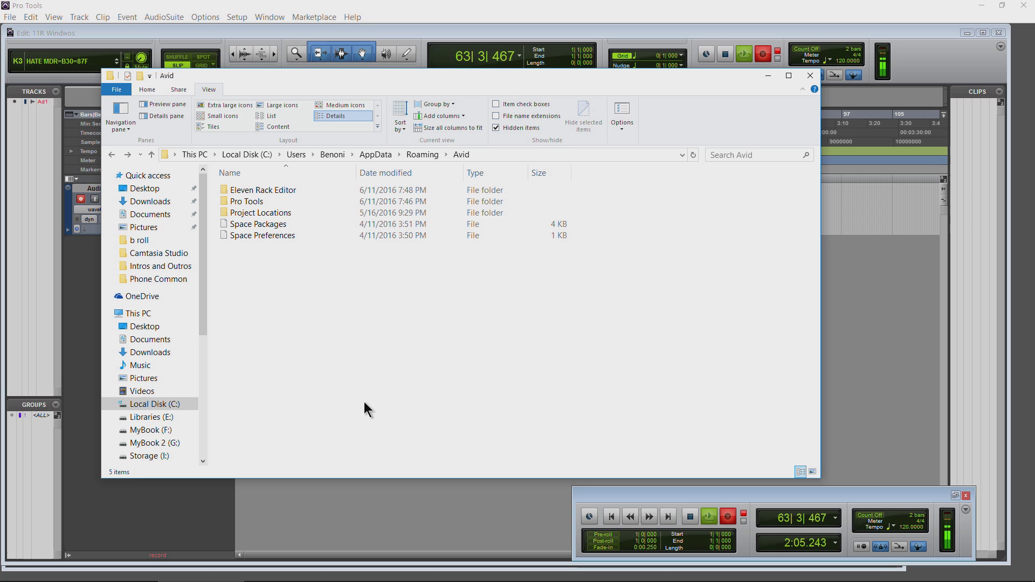
left_click(234, 190)
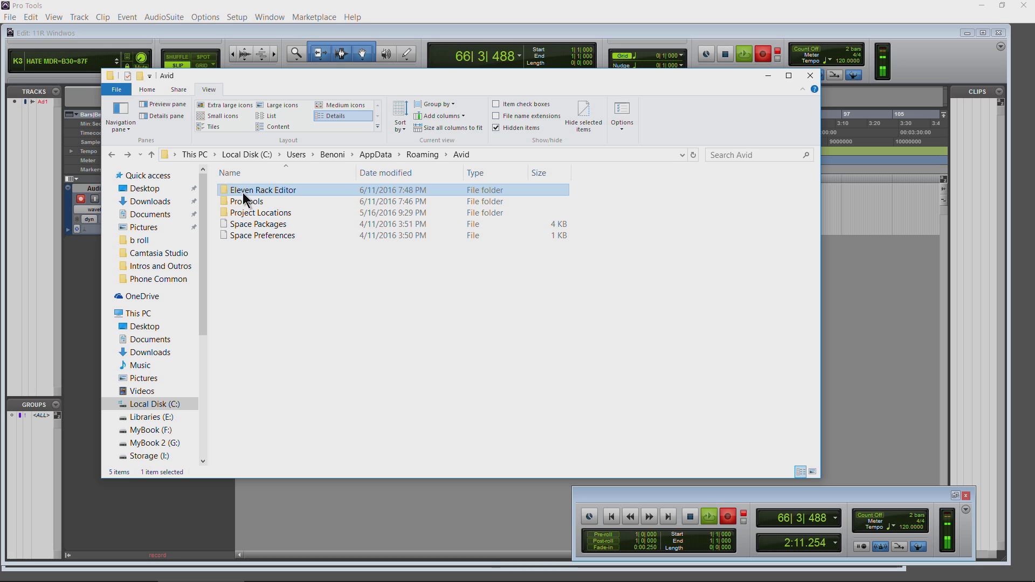
key("Delete")
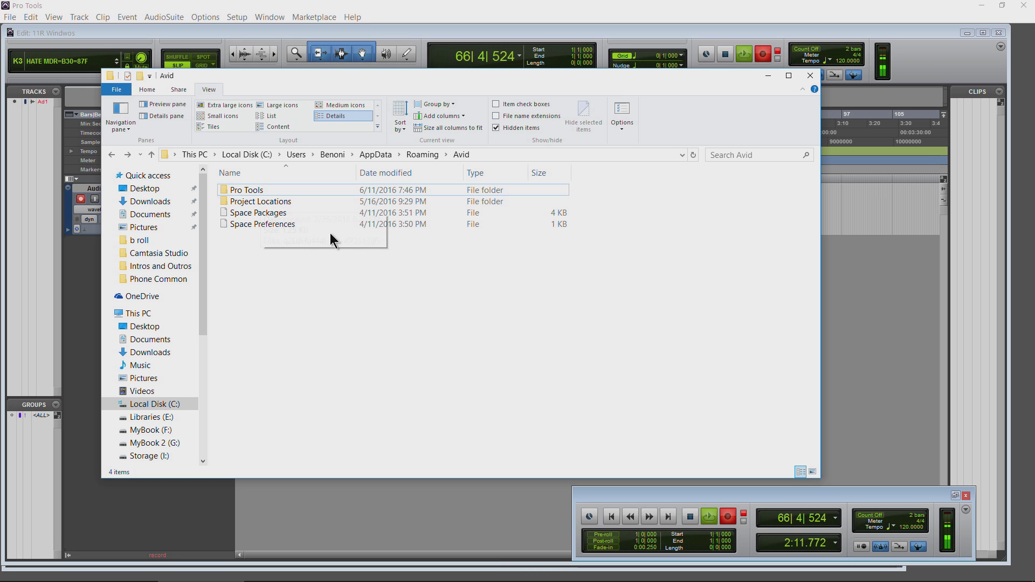
left_click(768, 79)
left_click(982, 6)
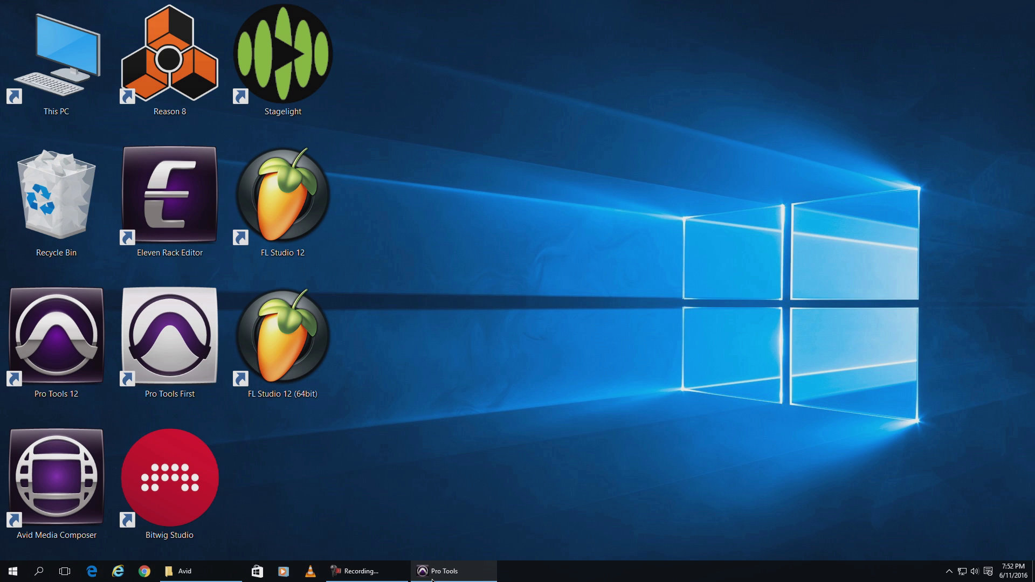
- Clear Pro Tools off the desktop, shift the Avid window right, and relaunch Eleven Rack Editor from its shortcut
left_click(183, 571)
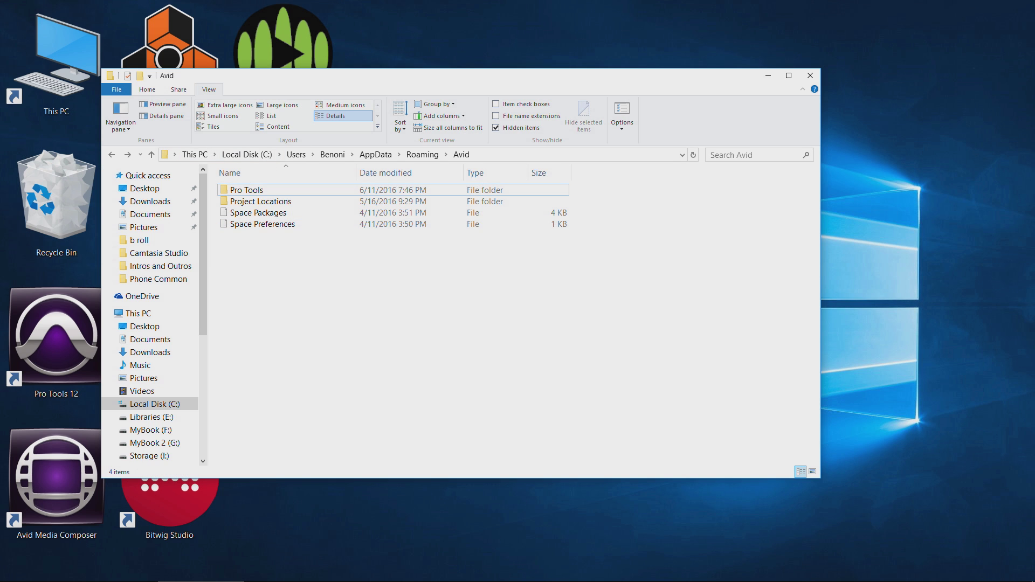
left_click(439, 573)
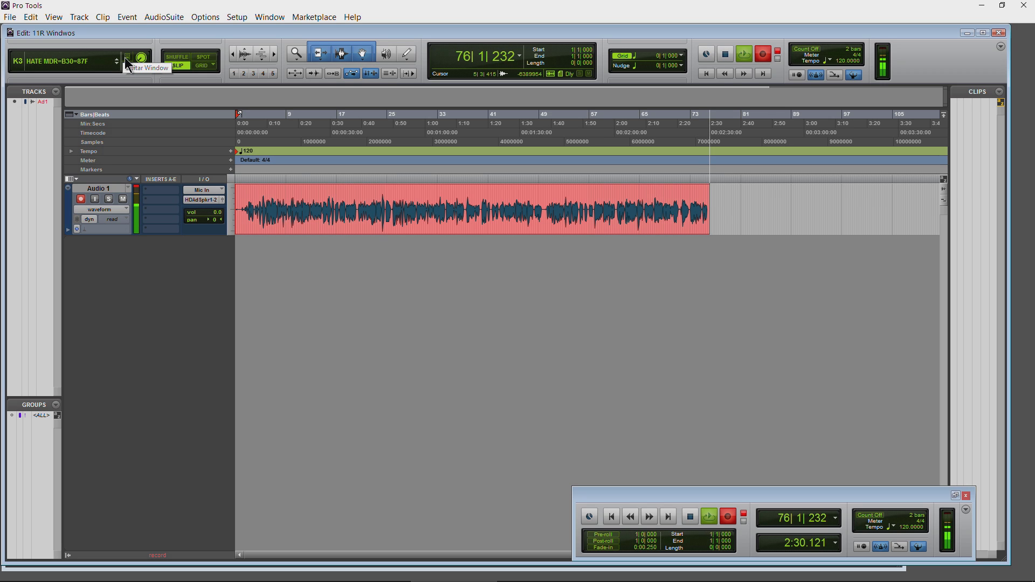
left_click(982, 6)
left_click_drag(480, 76, 623, 75)
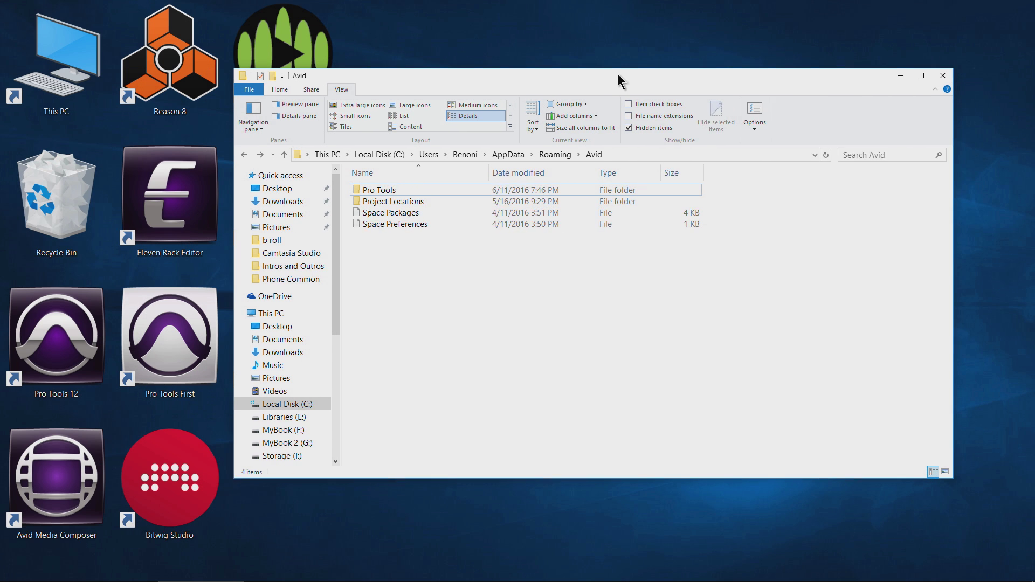
double_click(162, 206)
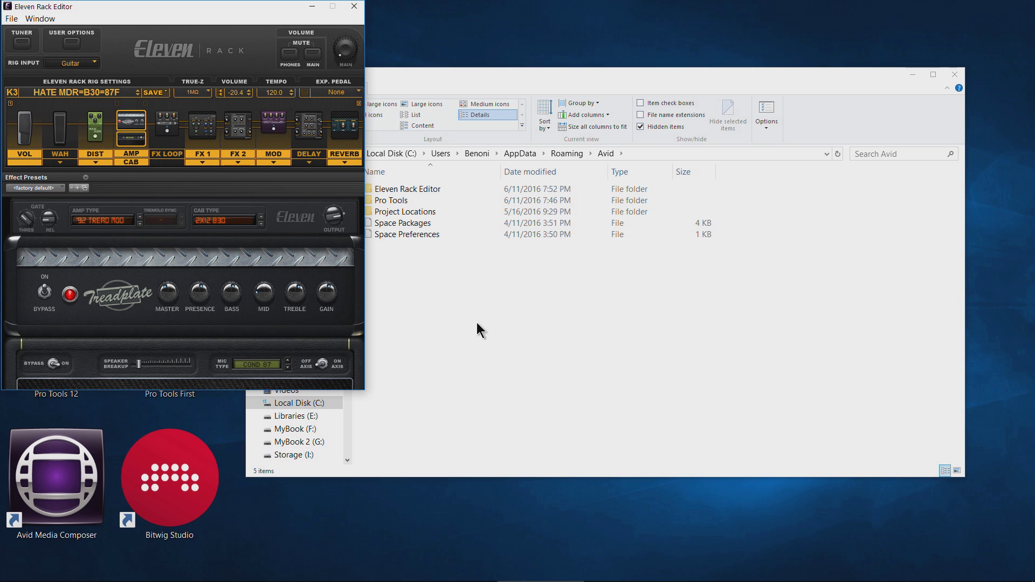
left_click(441, 80)
- Open the recreated Eleven Rack Editor folder, widen Date modified to check its three new files, then return to Avid
left_click_drag(451, 79, 441, 57)
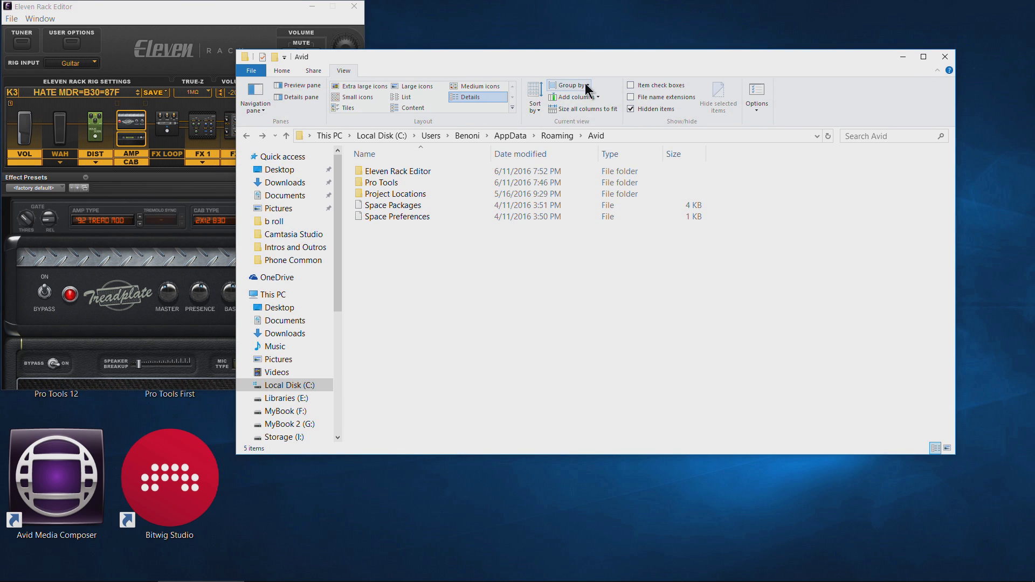
double_click(393, 172)
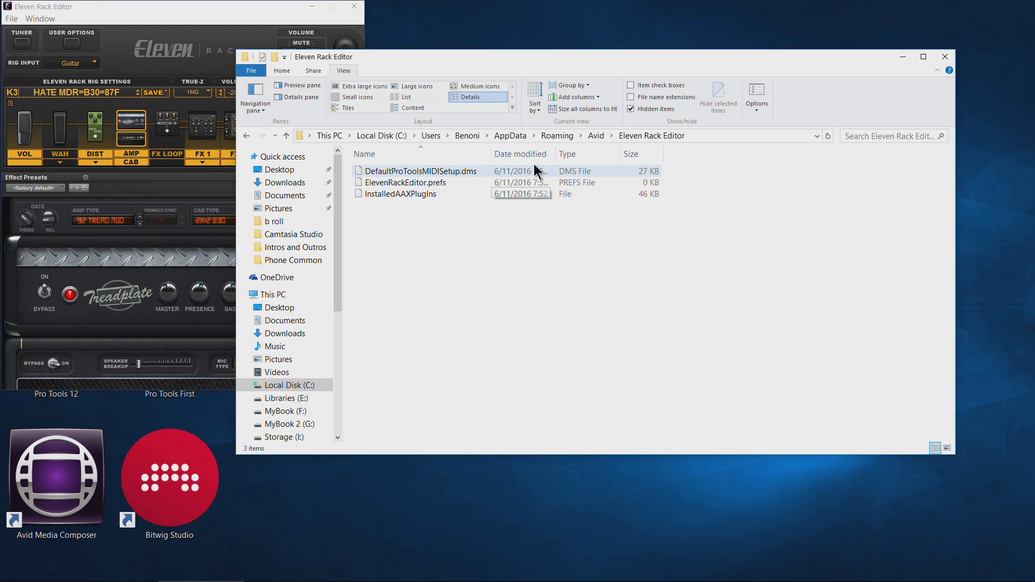
left_click_drag(558, 151, 613, 152)
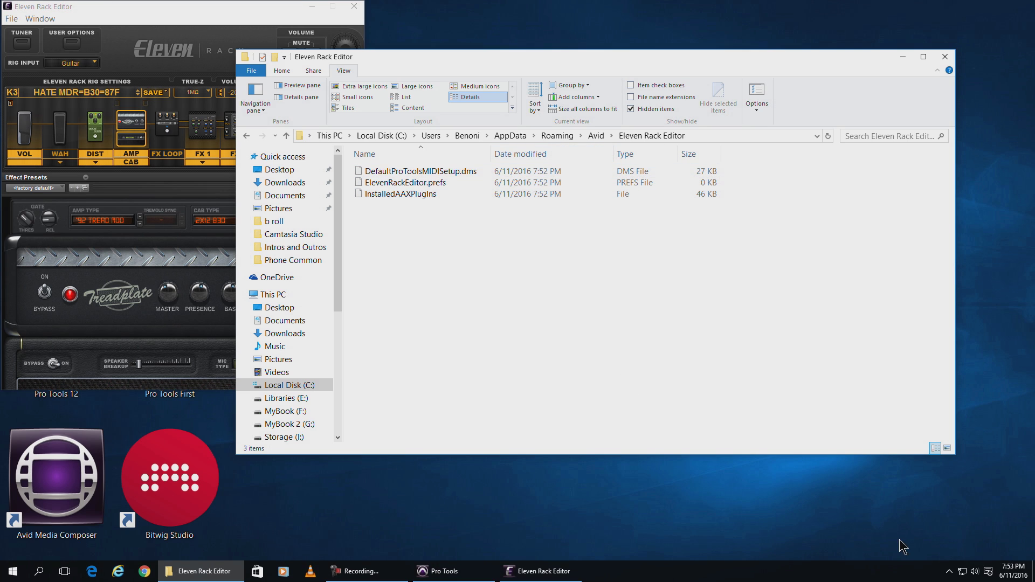
left_click(597, 136)
- Center the Eleven Rack Editor window, bring Pro Tools forward, open the editor over it, then minimize it
left_click_drag(89, 10, 488, 51)
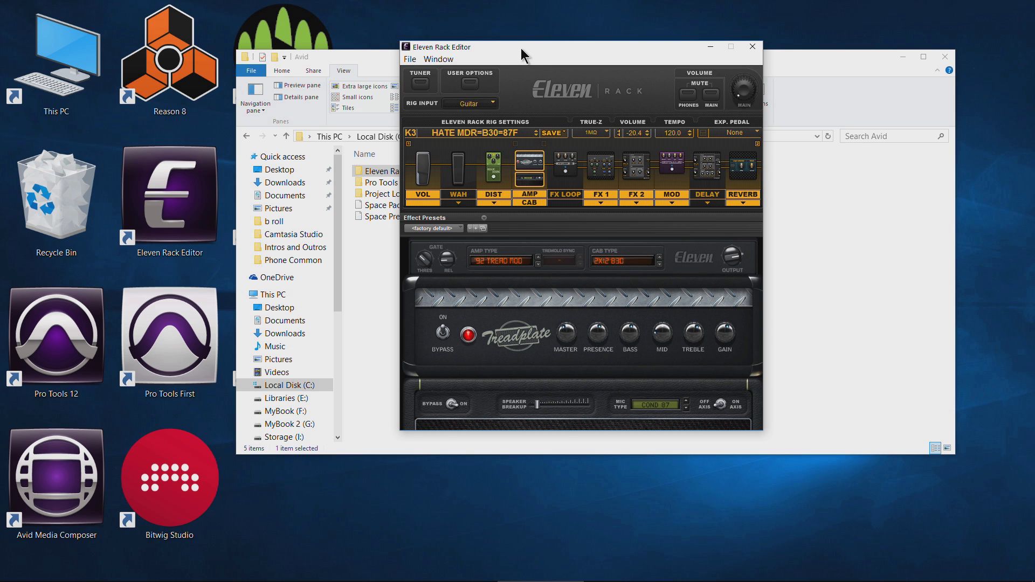
mouse_move(522, 53)
left_mouse_down()
mouse_move(504, 56)
mouse_move(525, 49)
left_mouse_up()
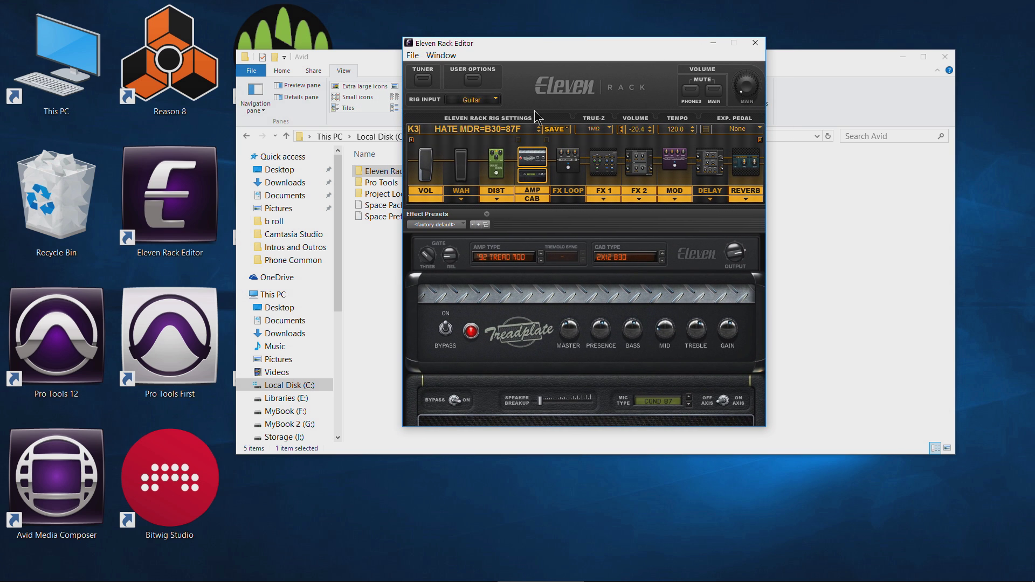
left_click(439, 573)
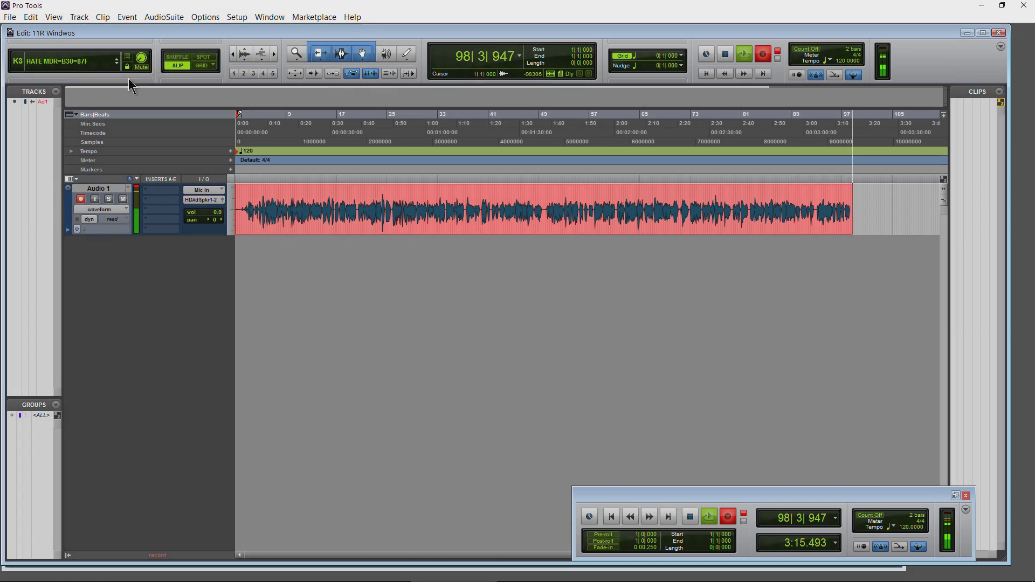
left_click(128, 58)
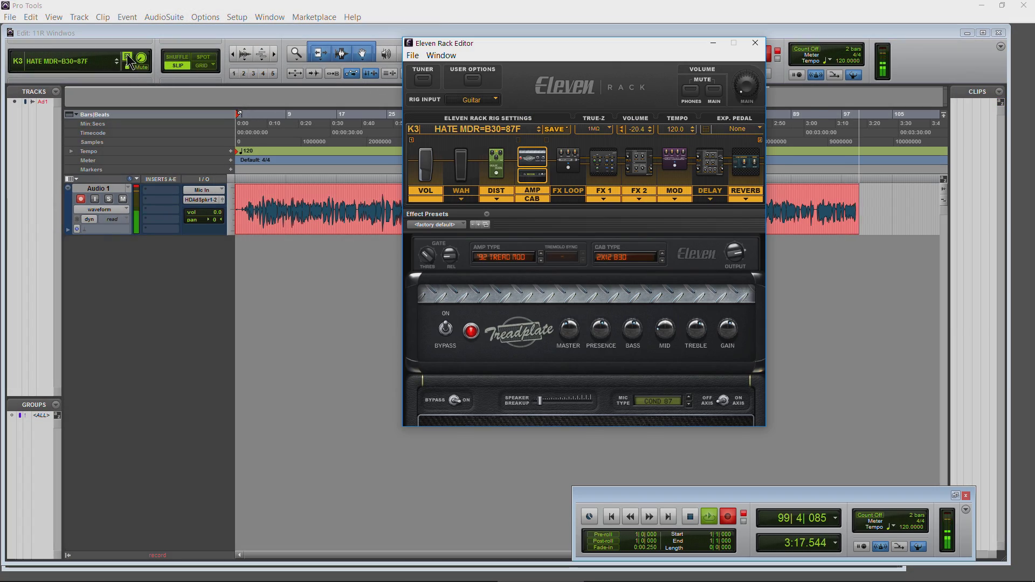
left_click(129, 60)
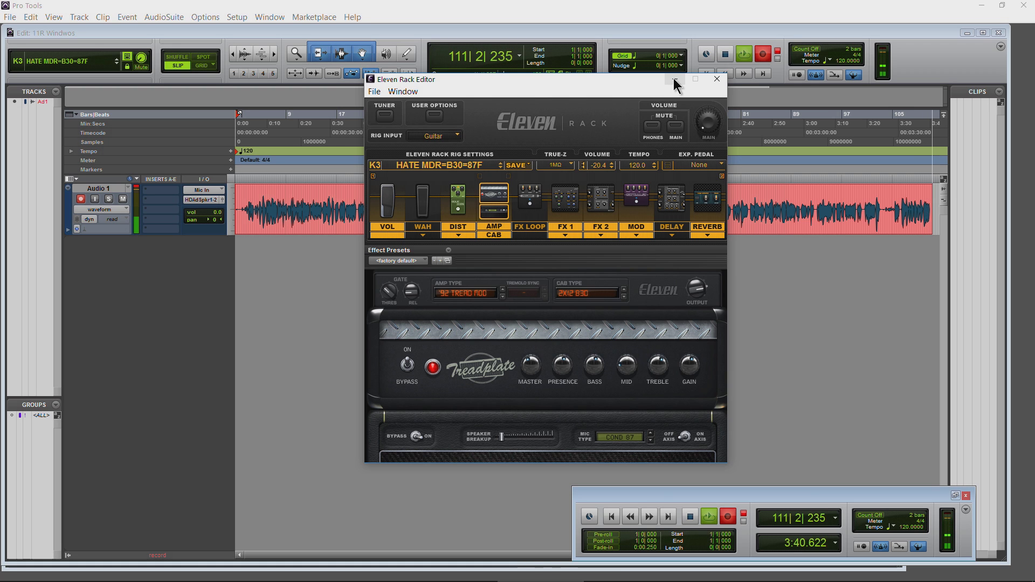
left_click(675, 81)
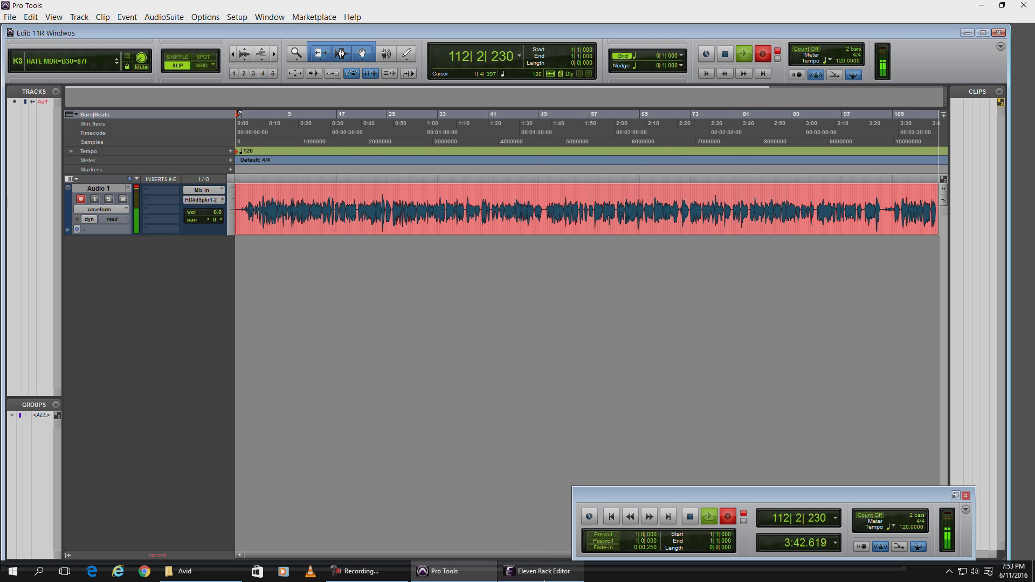
- Restore the Eleven Rack Editor, then move the Explorer window from Local Disk (C:) through Users into the user's profile
left_click(542, 572)
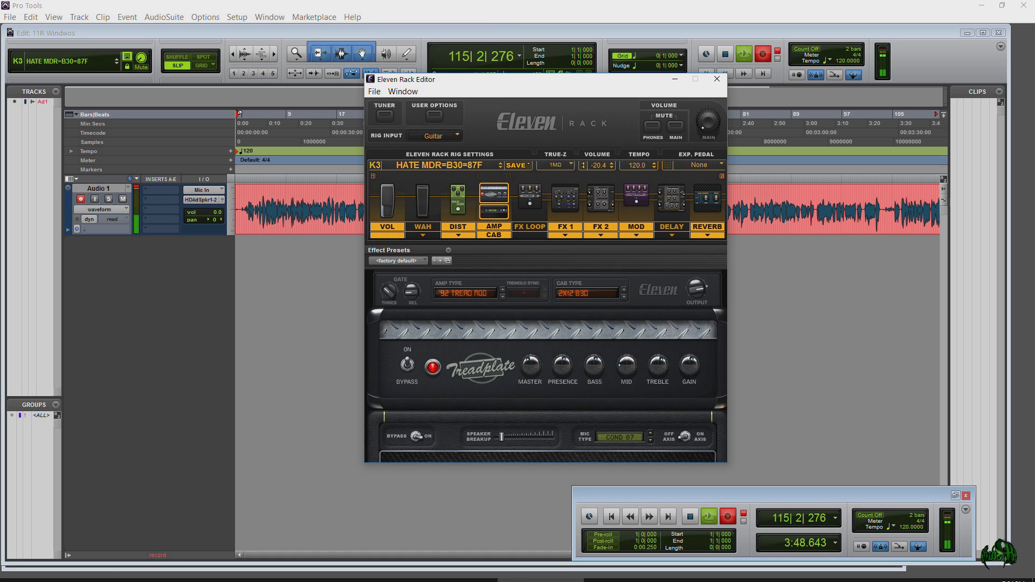
mouse_move(361, 576)
left_click(237, 571)
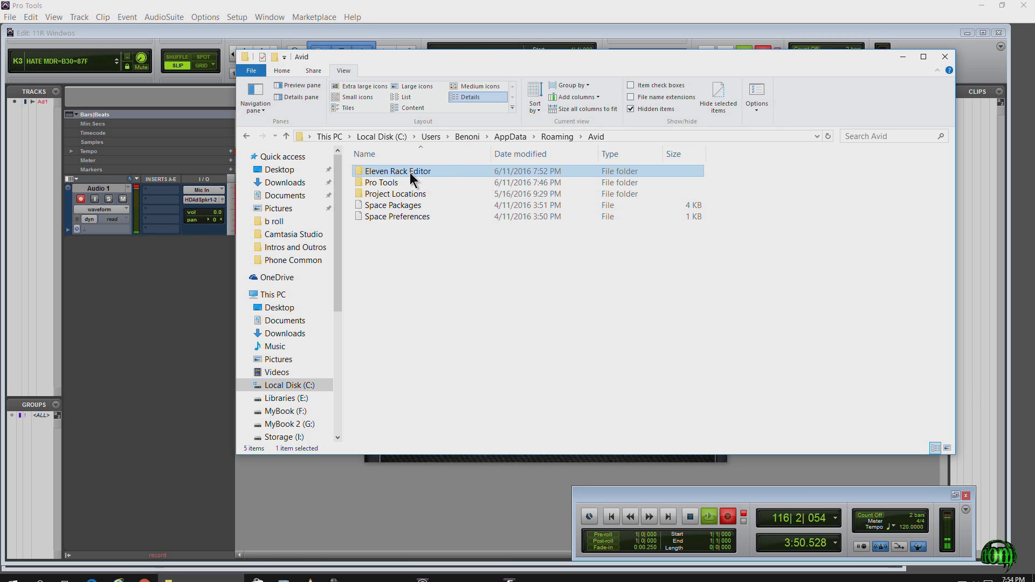
left_click(381, 138)
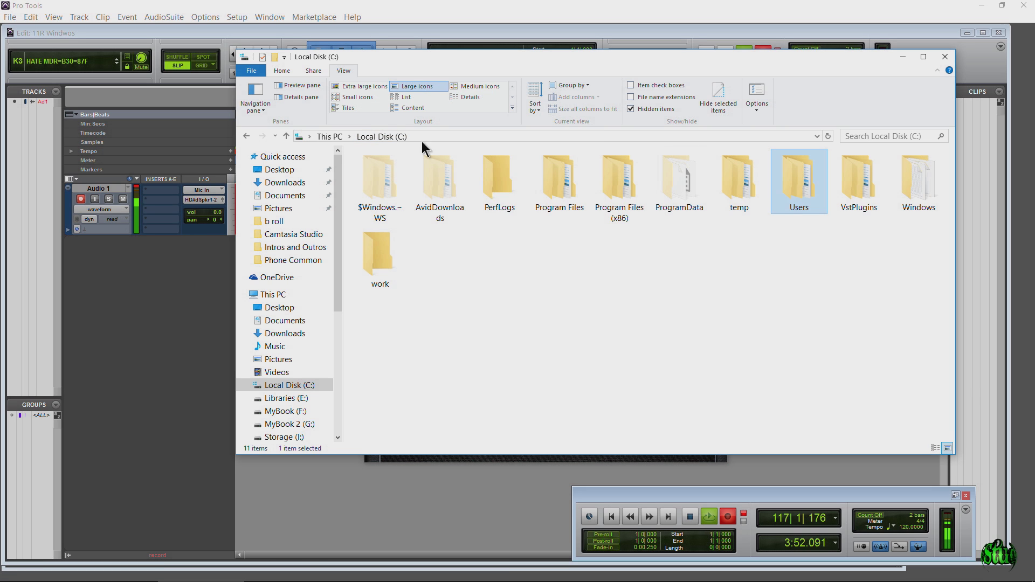
double_click(787, 205)
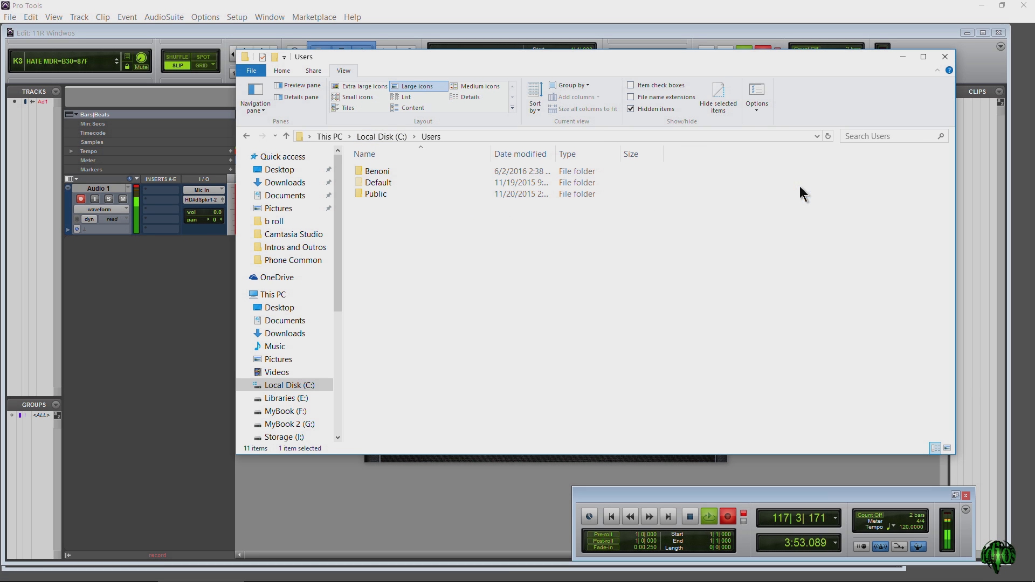
double_click(380, 172)
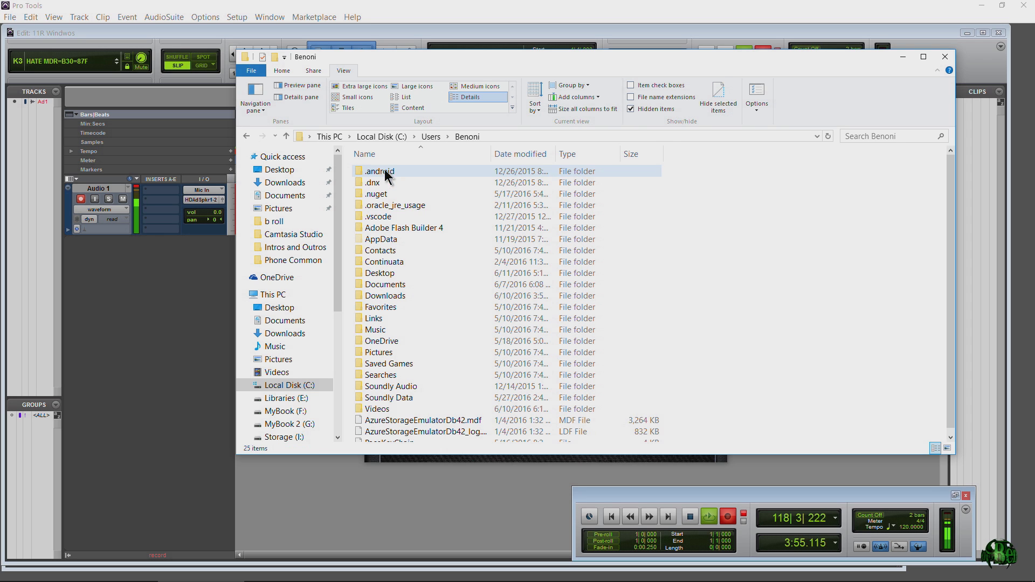
- Open AppData > Roaming > Avid from the profile folder
left_click(392, 239)
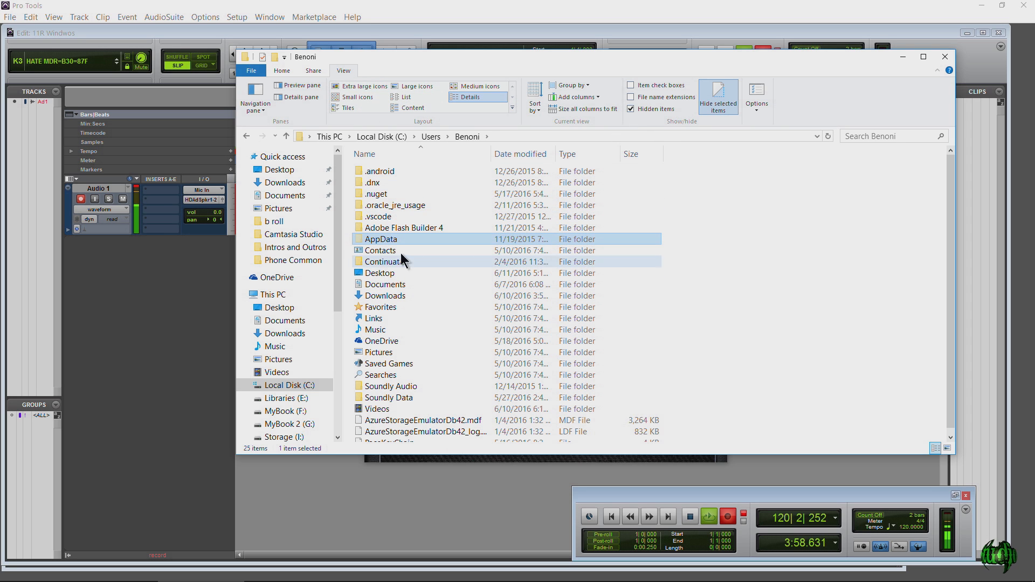
double_click(385, 239)
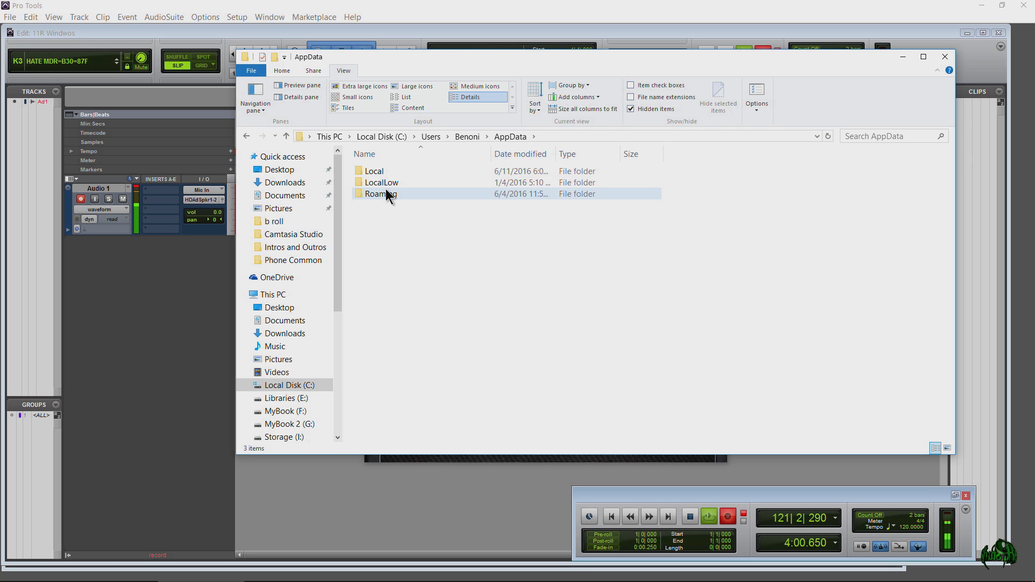
double_click(386, 194)
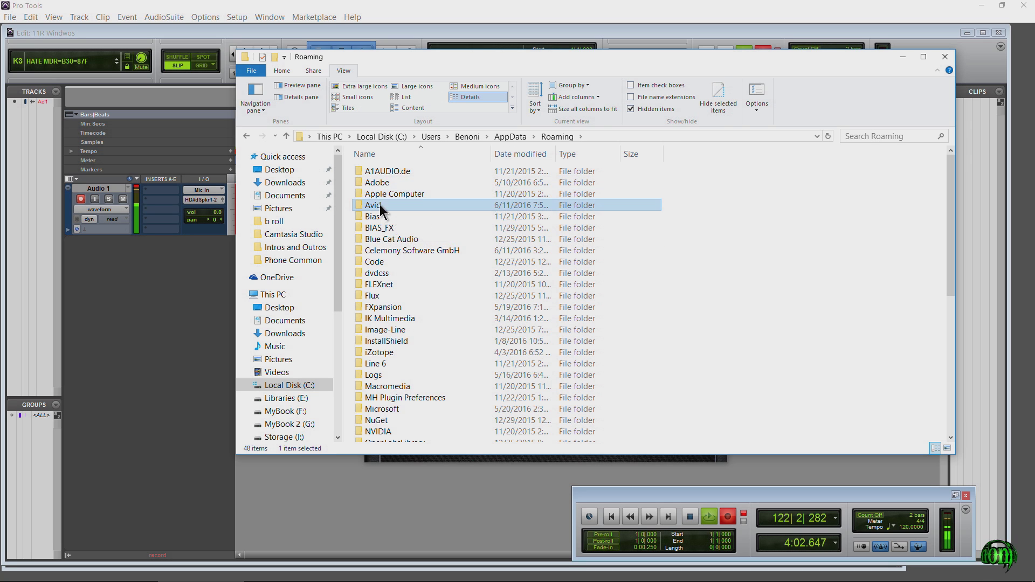
double_click(380, 205)
- Check the Eleven Rack Editor folder's context menu, close File Explorer, and activate the editor window
left_click(397, 170)
right_click(397, 171)
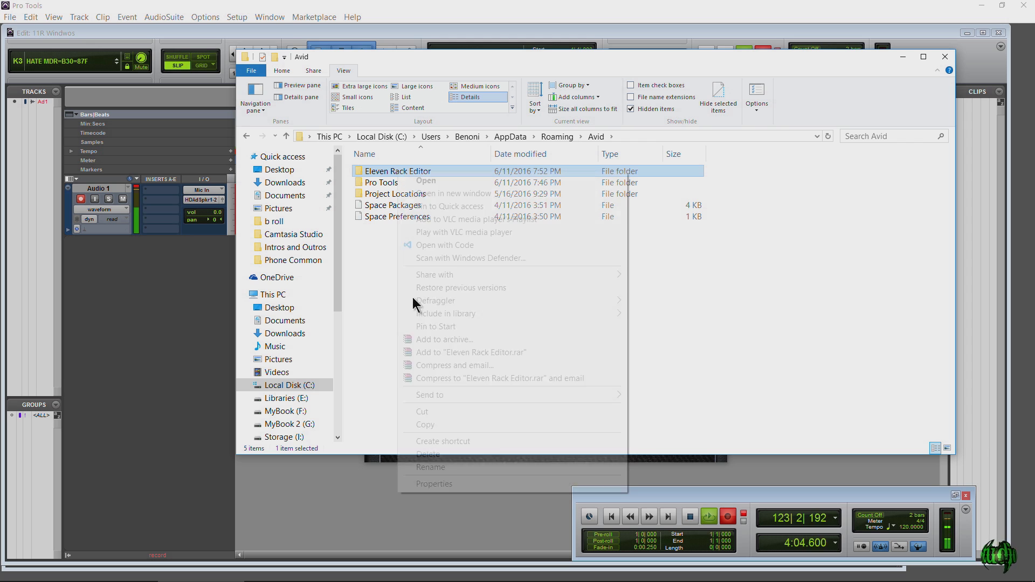
left_click(384, 328)
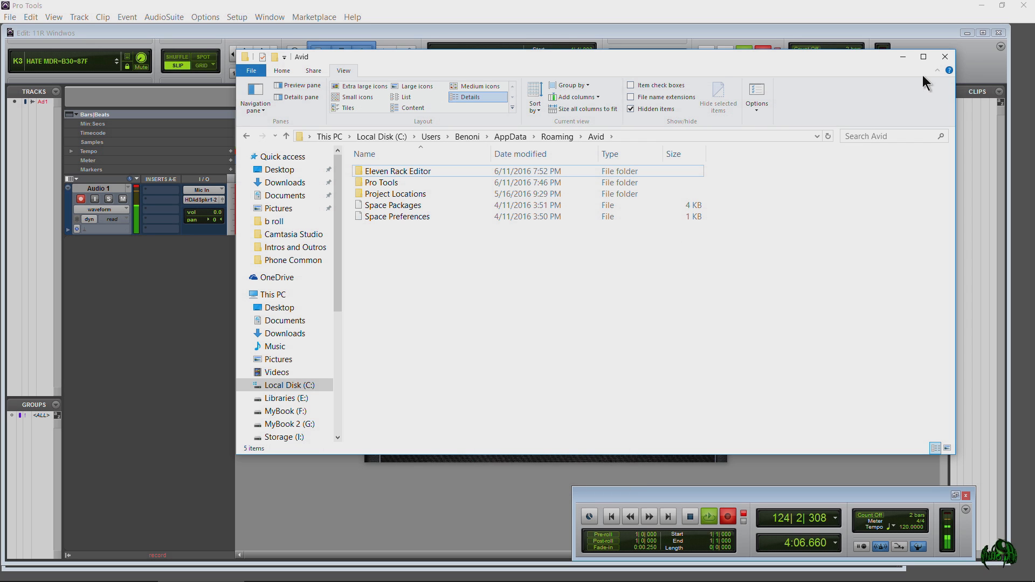
left_click(944, 57)
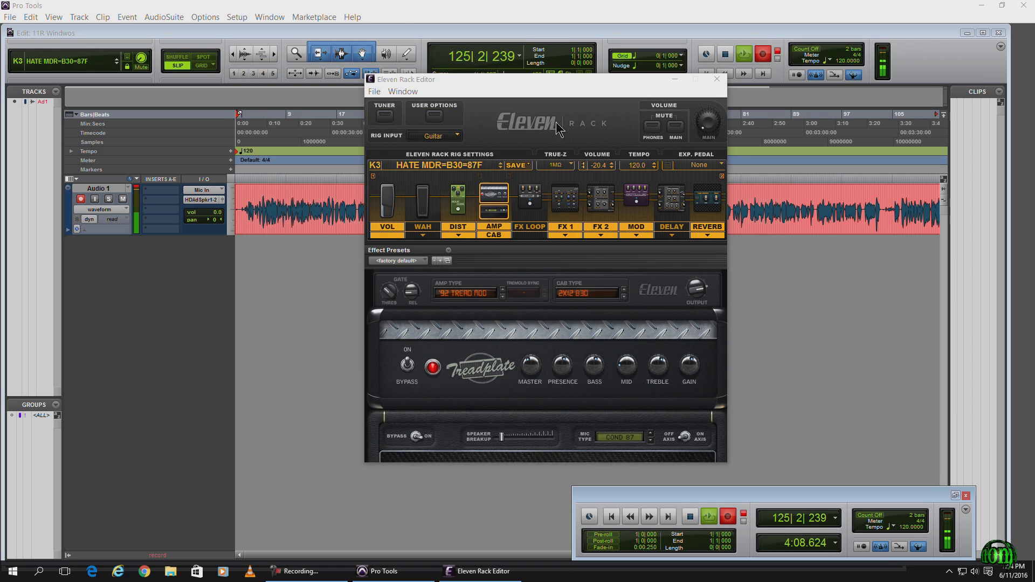
left_click(606, 87)
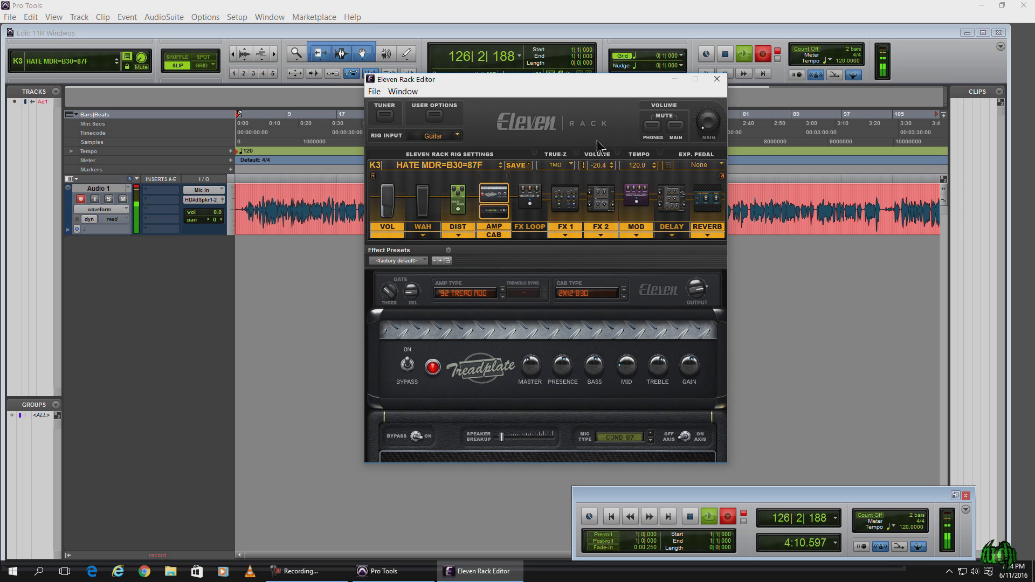